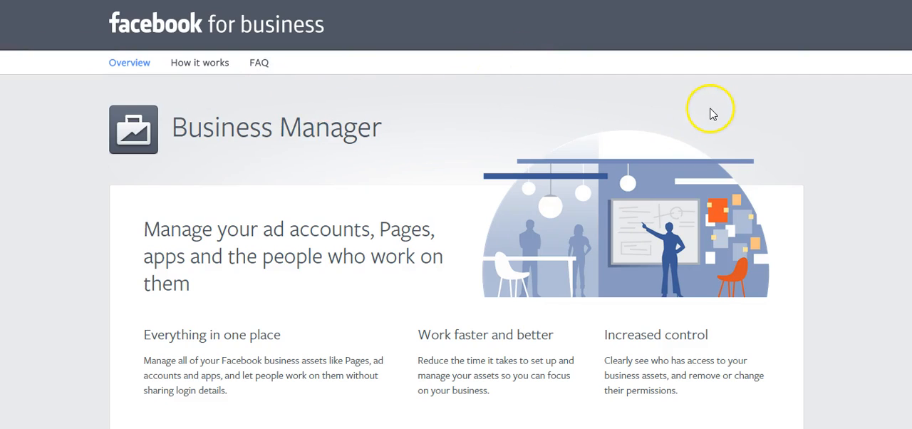
- Start the Business Manager setup and proceed past the Getting Started step
scroll(691, 114, down, 5)
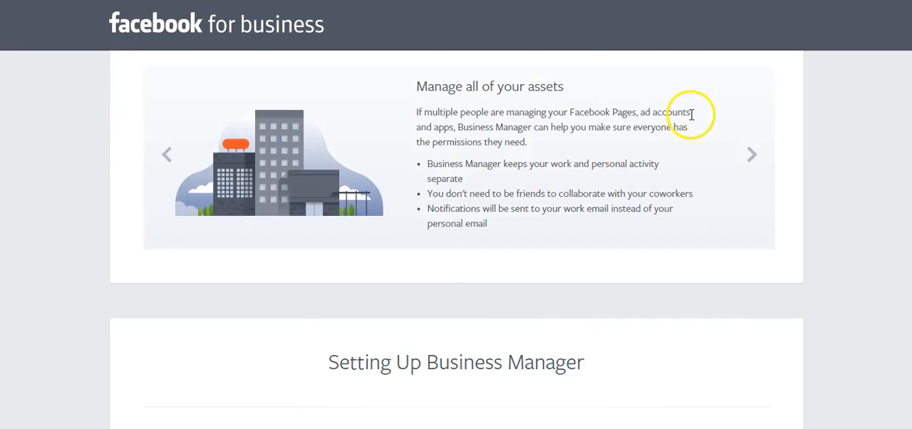
scroll(691, 116, down, 4)
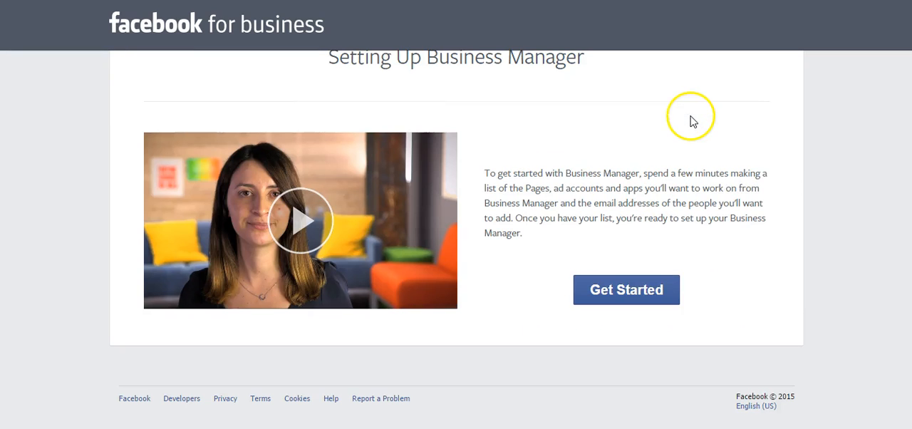
click(650, 302)
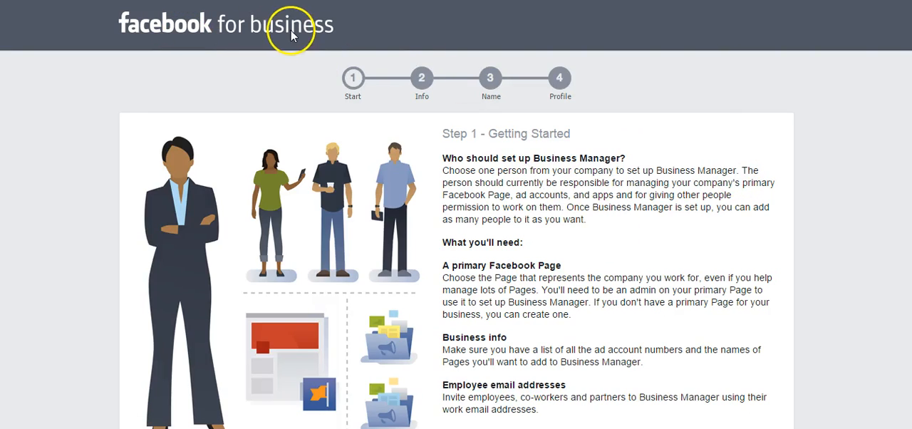
scroll(644, 150, down, 2)
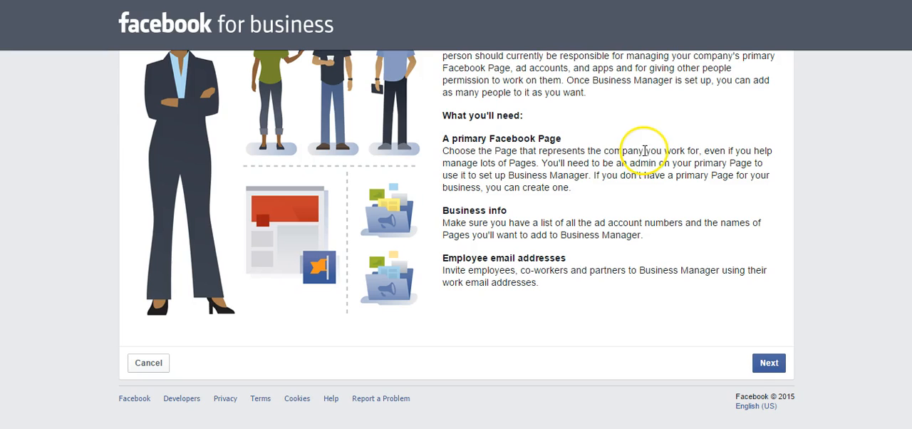
click(769, 363)
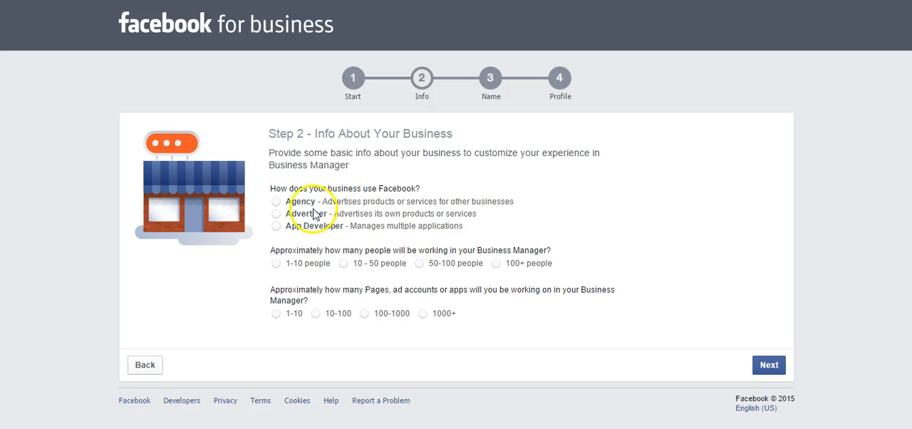
- Describe the business as an Agency with 1-10 people and 10-100 Pages, ad accounts or apps, and continue
click(276, 201)
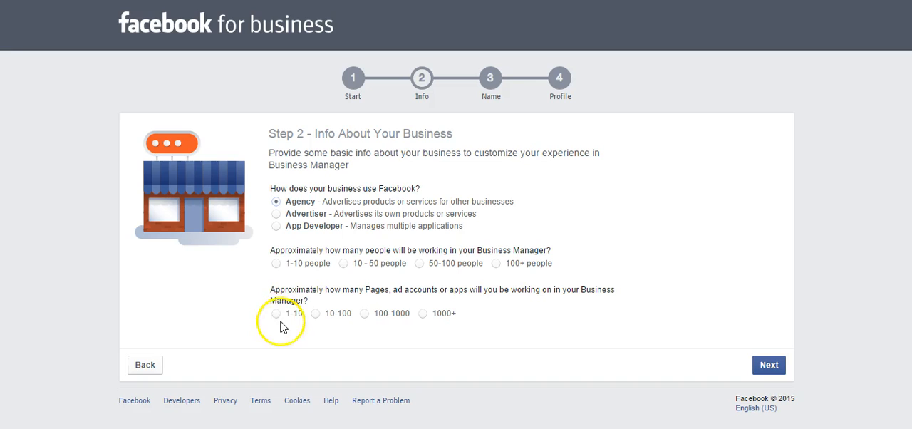
click(276, 264)
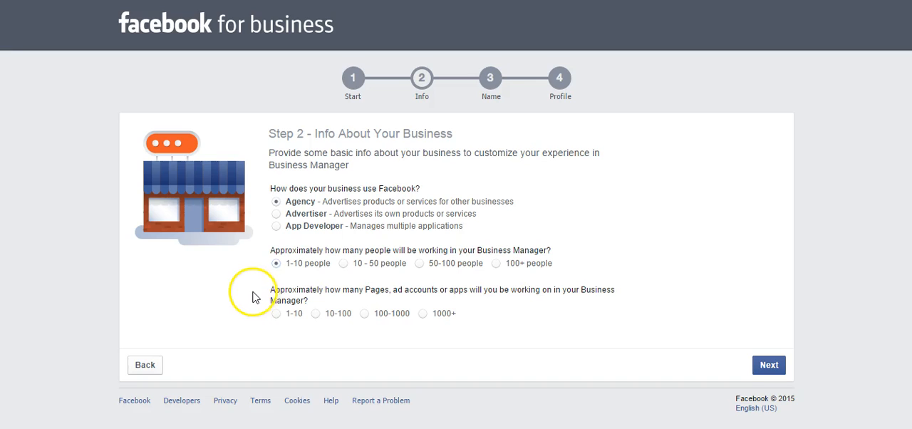
click(316, 315)
click(769, 365)
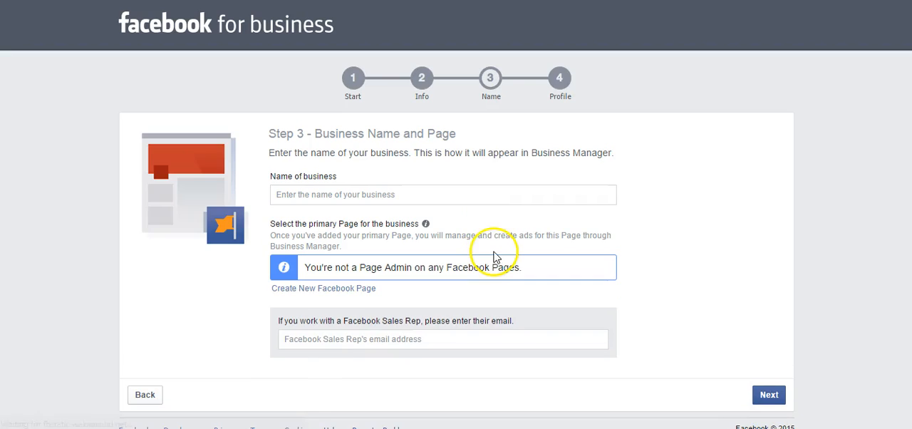
- Enter the business name as the owner's full name followed by "Social Media Marketing"
click(306, 196)
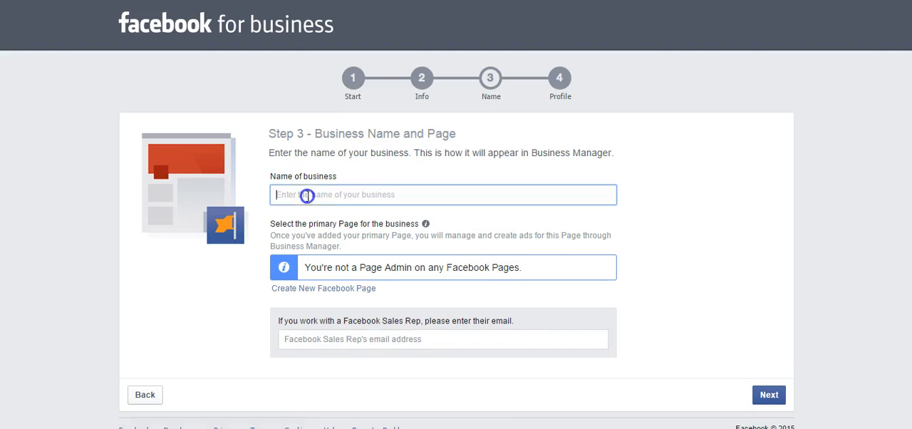
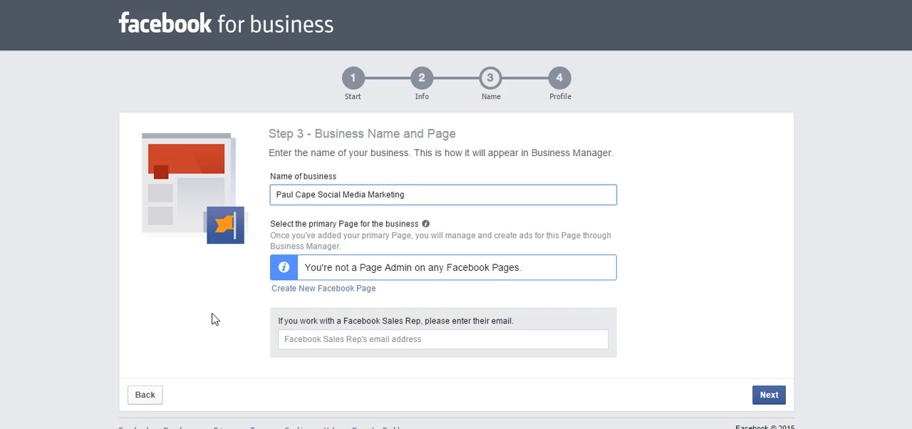
- Create a new primary Facebook Page named "Rent to Own Homes Indiapolis" in the Organization category
scroll(224, 314, down, 1)
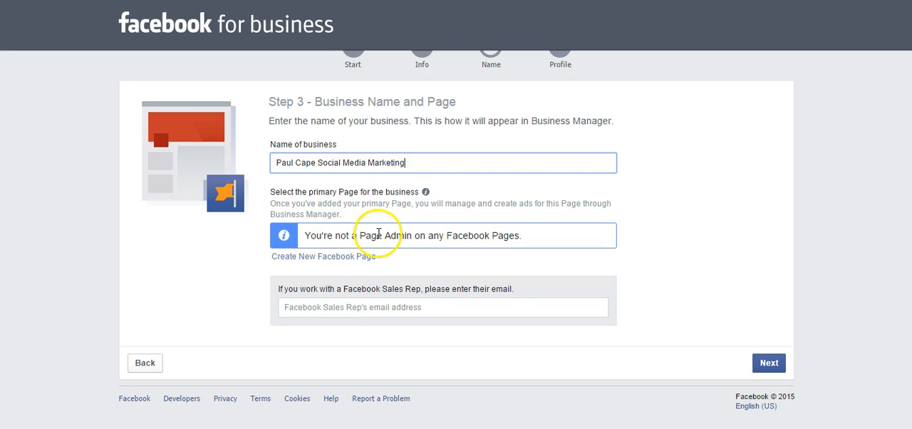
click(348, 259)
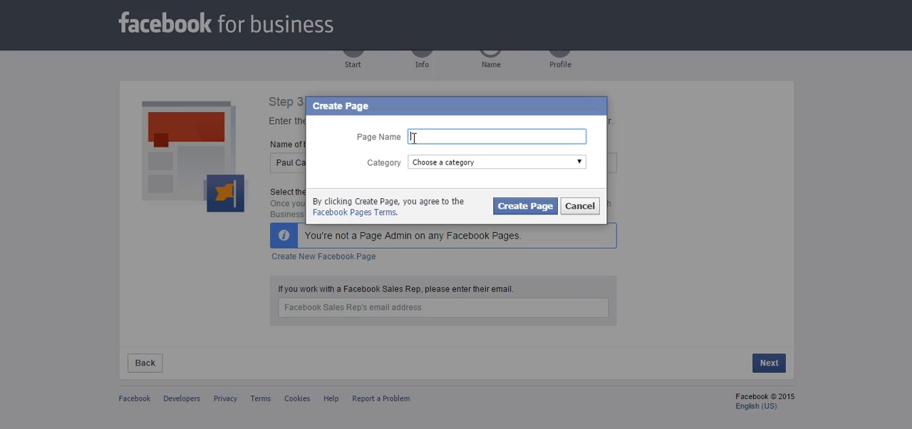
text(Rent to own Homes Indiapolis)
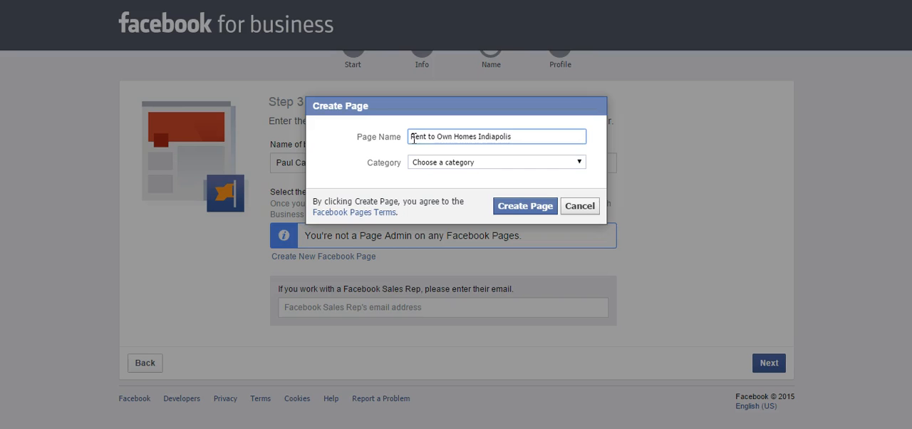
click(477, 165)
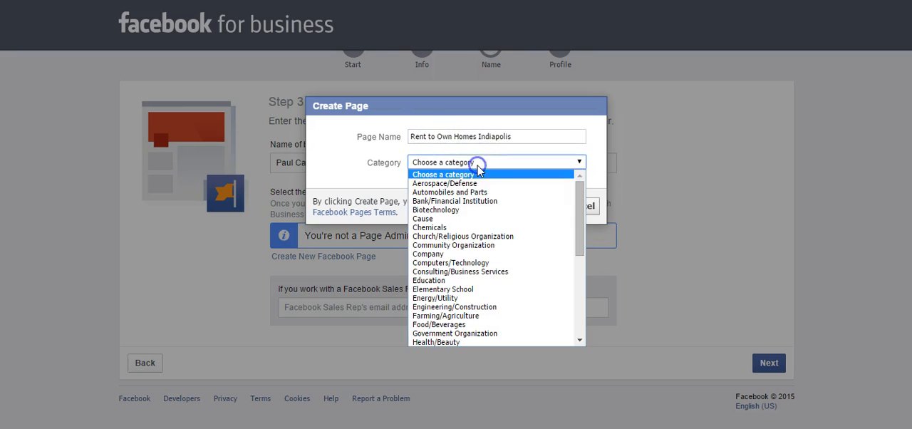
click(475, 245)
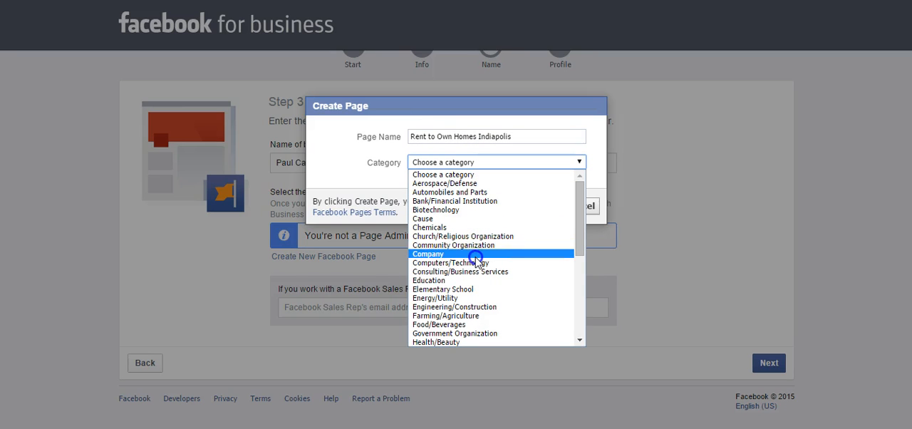
click(477, 273)
click(473, 162)
scroll(481, 207, down, 5)
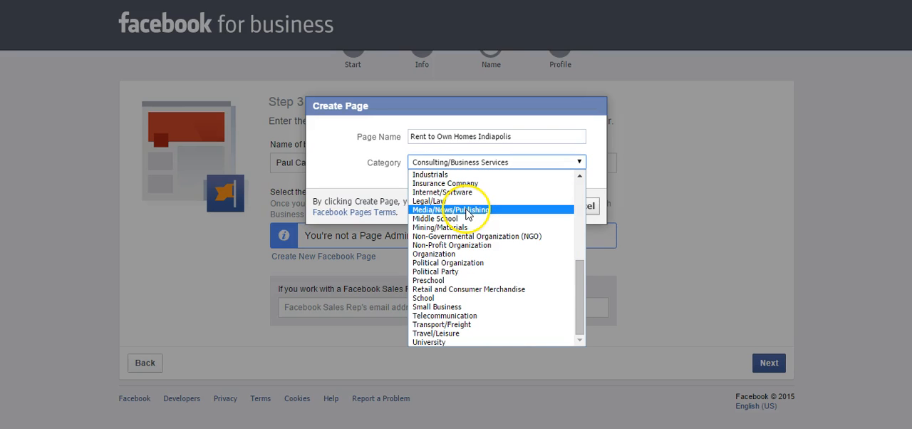
click(453, 254)
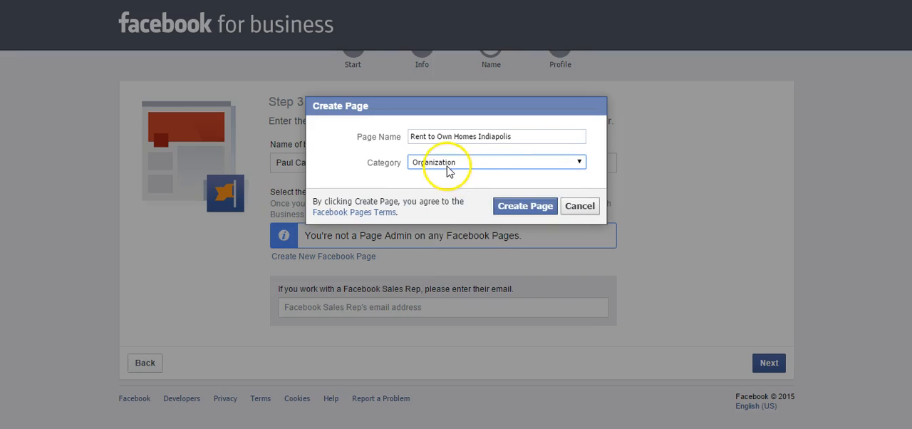
click(528, 211)
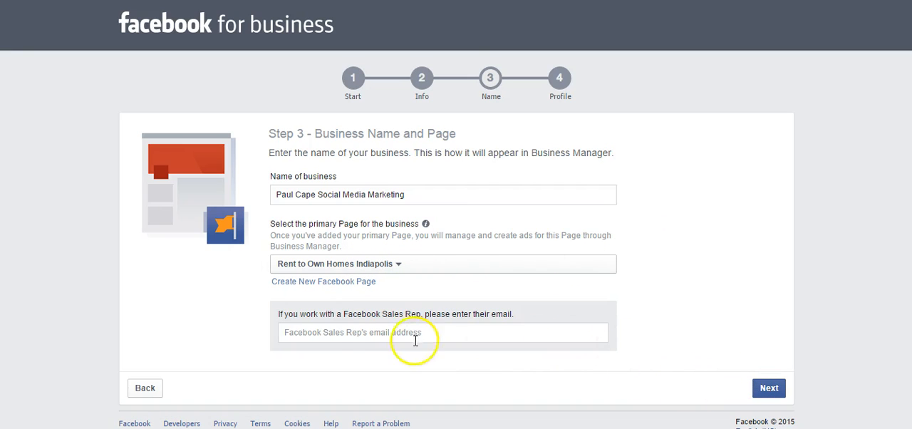
- Continue to the profile step and enter the owner's first and last name
click(769, 388)
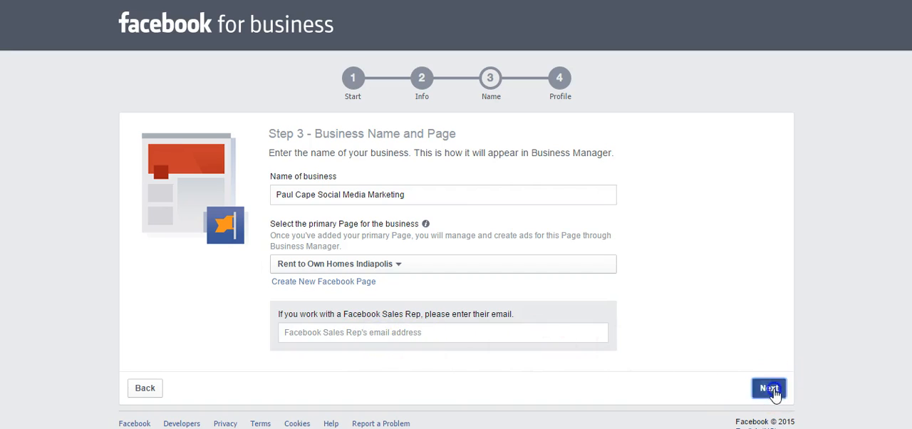
click(283, 199)
key(Tab)
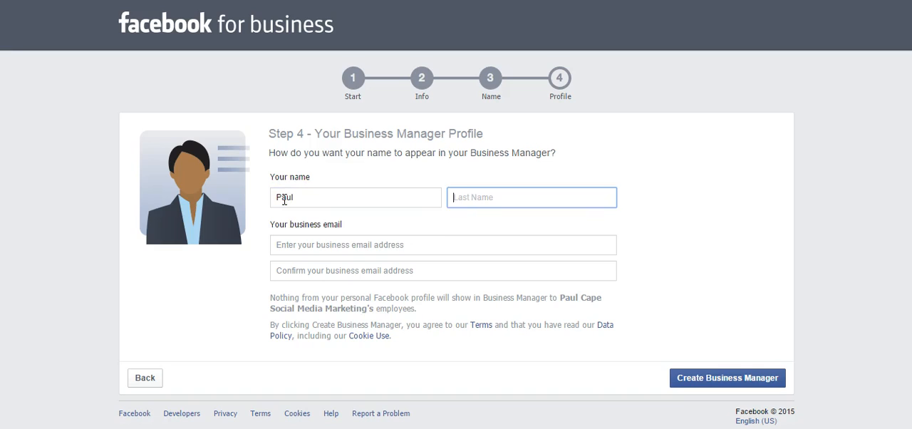
text(Cape)
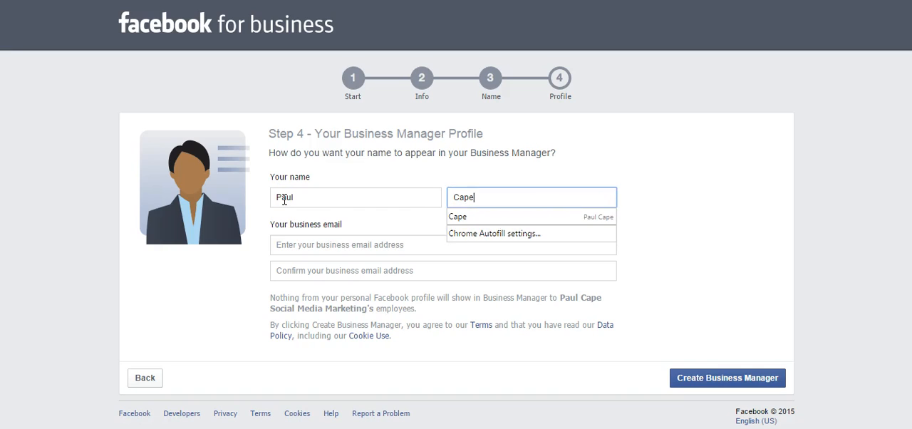
key(Tab)
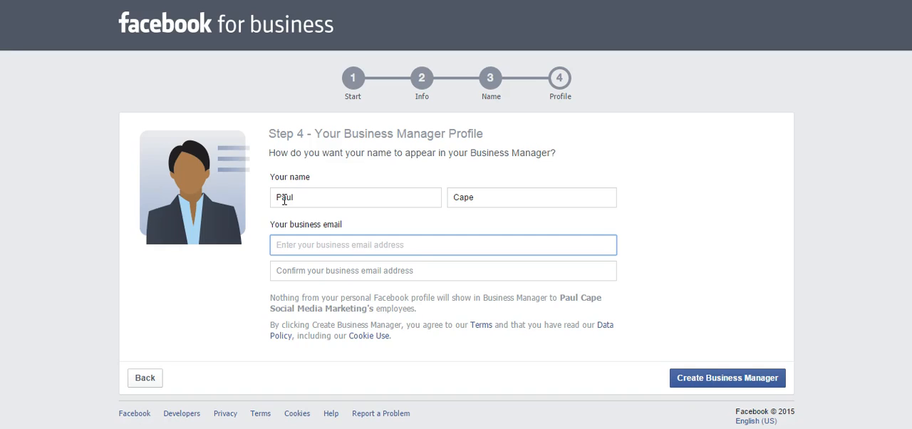
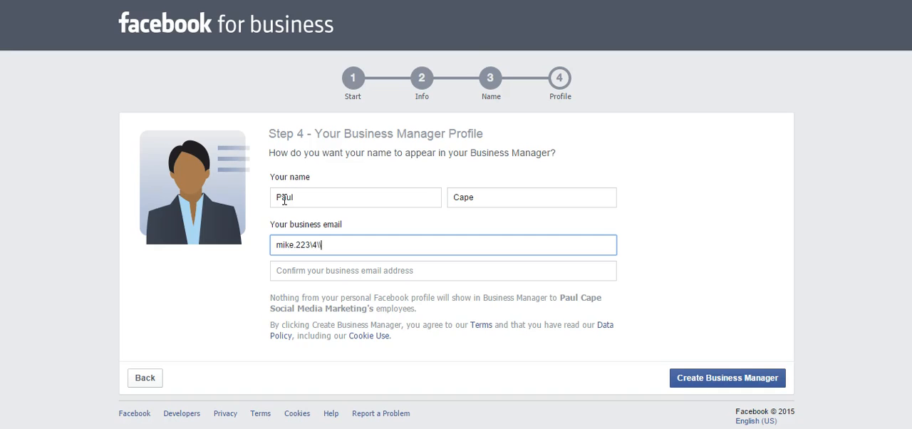
- Fill in the business email address and repeat it in the confirmation field
key(BackSpace)
key(BackSpace)
key(BackSpace)
key(Return)
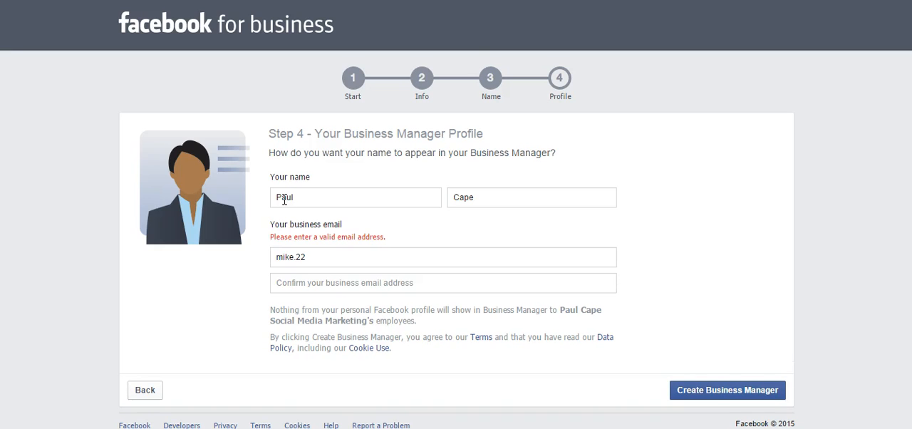
click(342, 262)
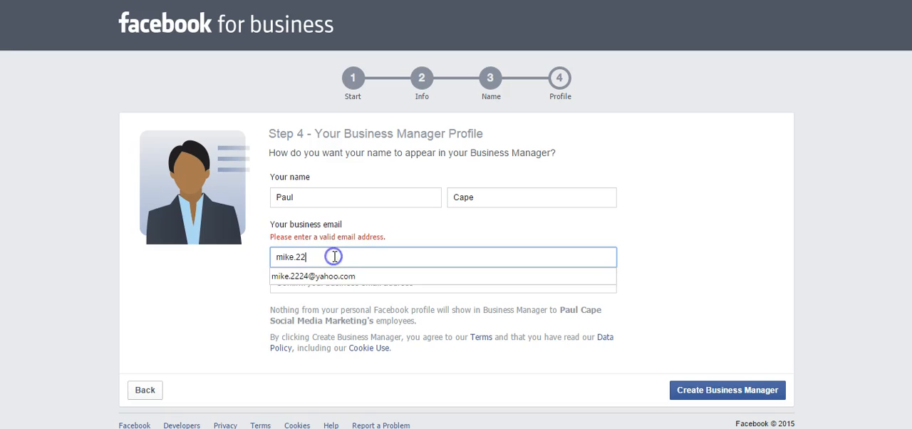
click(334, 275)
click(353, 283)
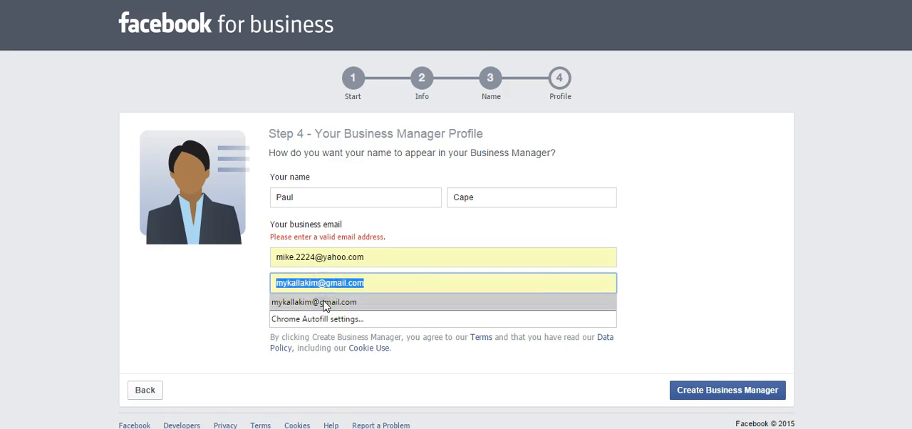
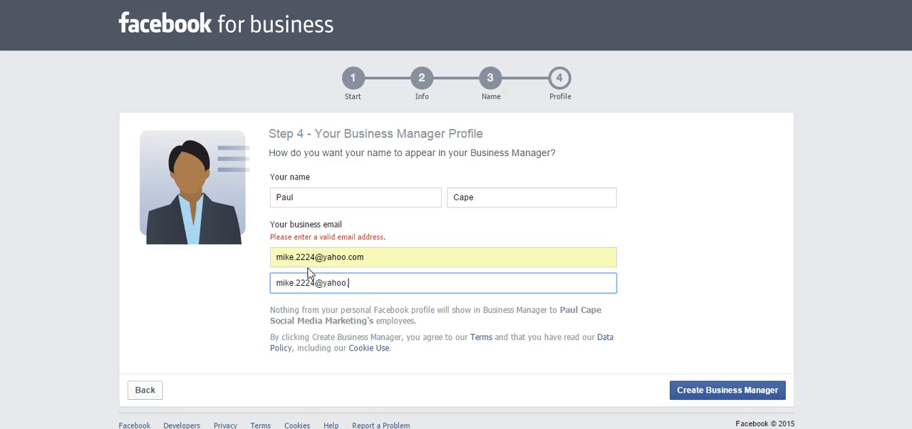
- Create the Business Manager and open its getting-started guide
click(711, 387)
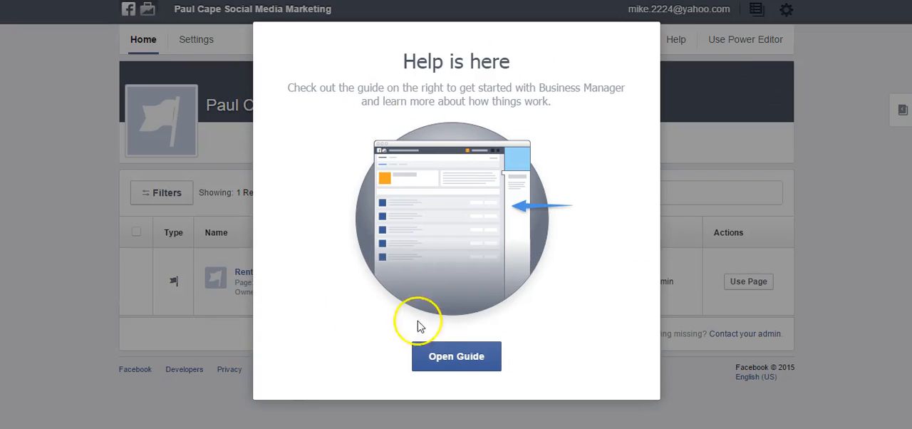
click(456, 357)
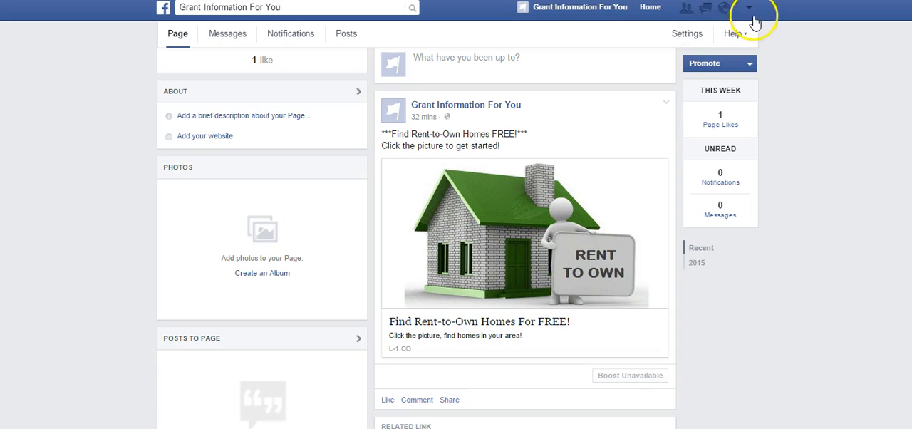
- Switch to Facebook and view the welcome post with setup steps in the Cloud Based Campaign Affiliates group
click(748, 7)
click(699, 40)
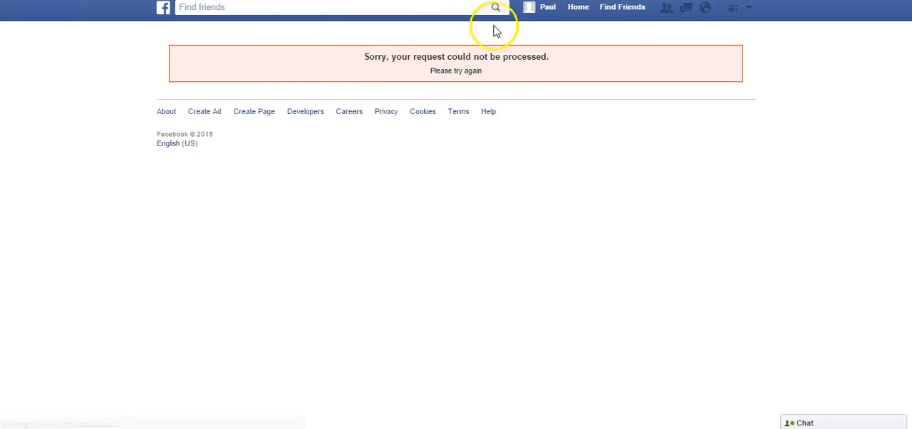
text(fa)
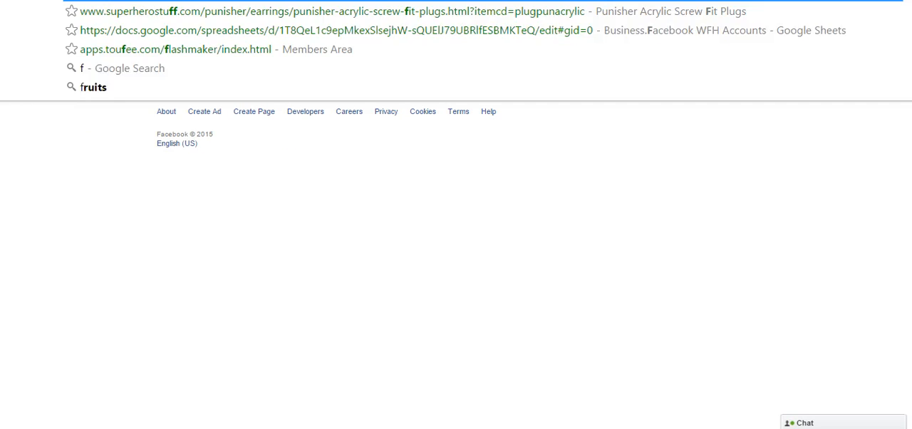
key(Return)
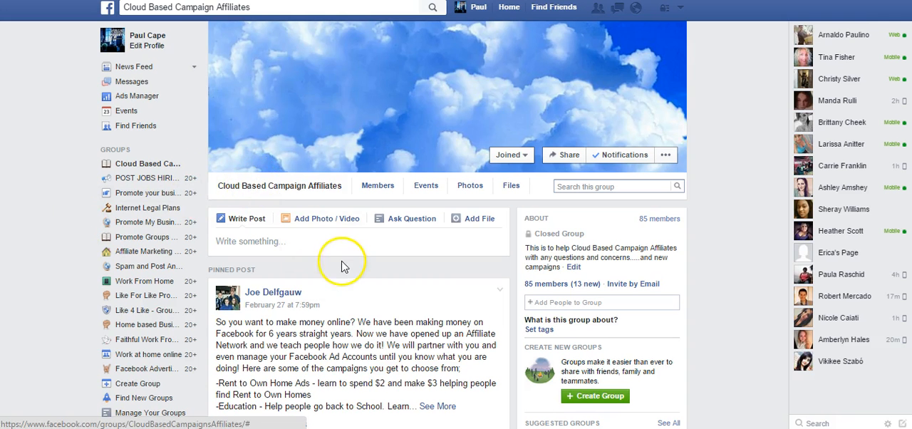
scroll(342, 267, down, 4)
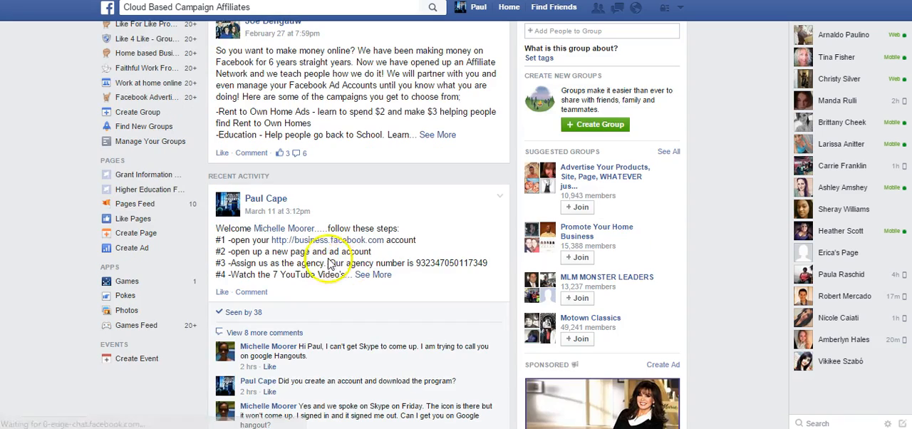
- Expand the welcome post's setup steps and copy the agency number given in step #3
click(372, 275)
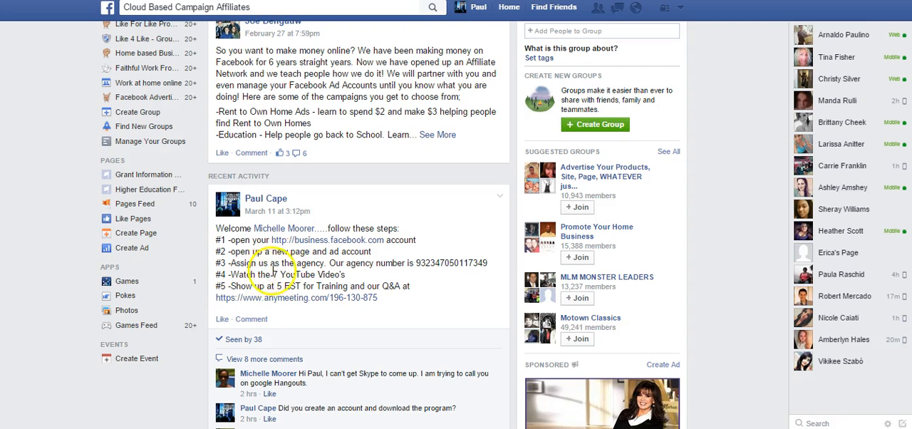
drag(416, 263, 481, 266)
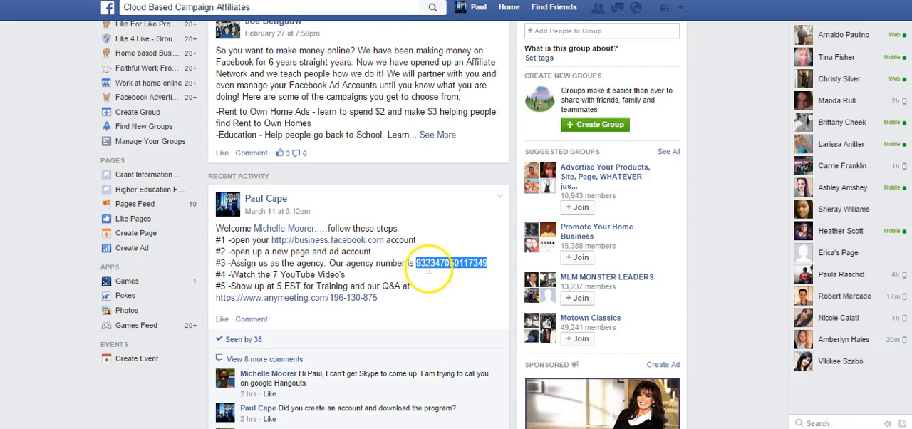
right_click(435, 263)
click(443, 273)
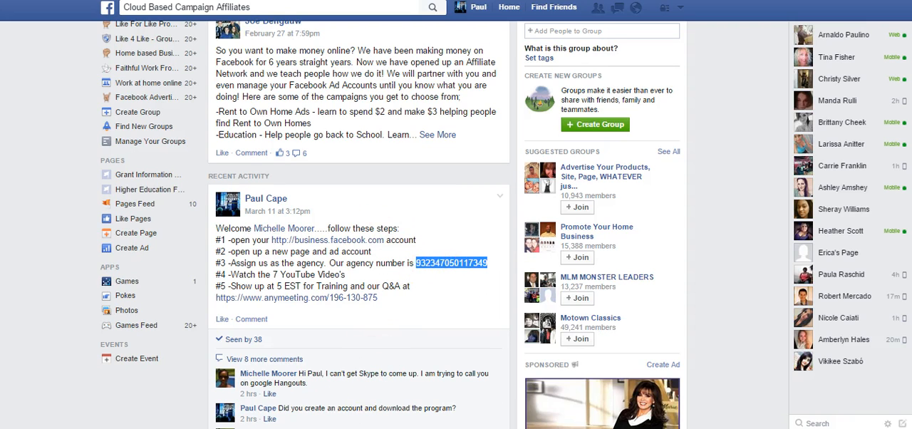
- Switch to Business Manager and enter the copied agency business ID to assign the Rent to Own Homes Indiapolis Page to the agency
click(144, 396)
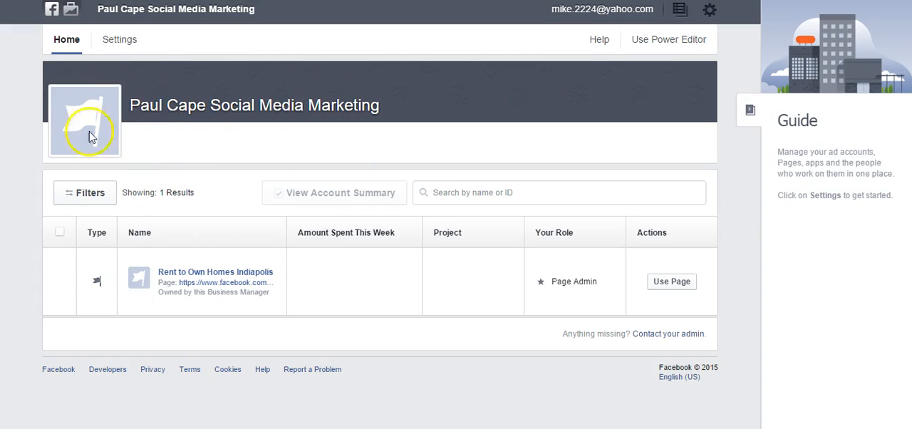
click(112, 43)
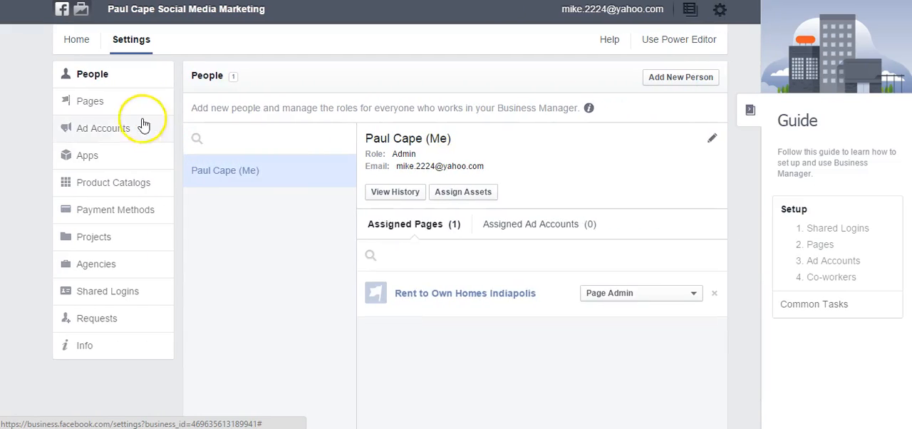
click(80, 101)
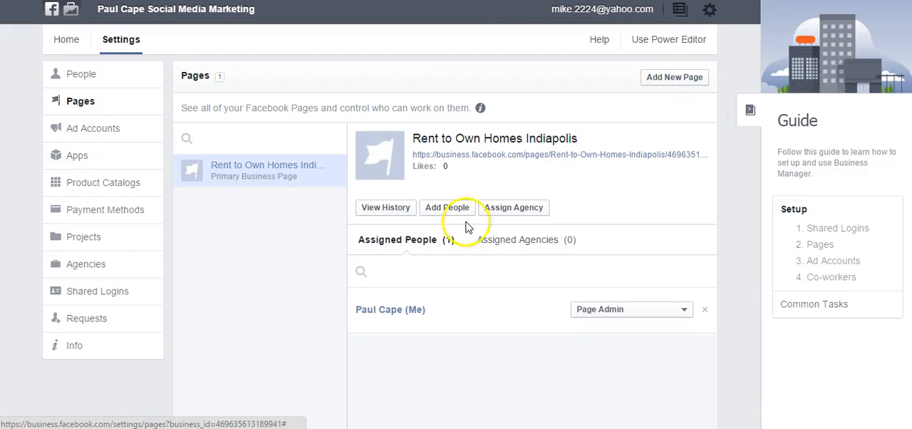
click(501, 209)
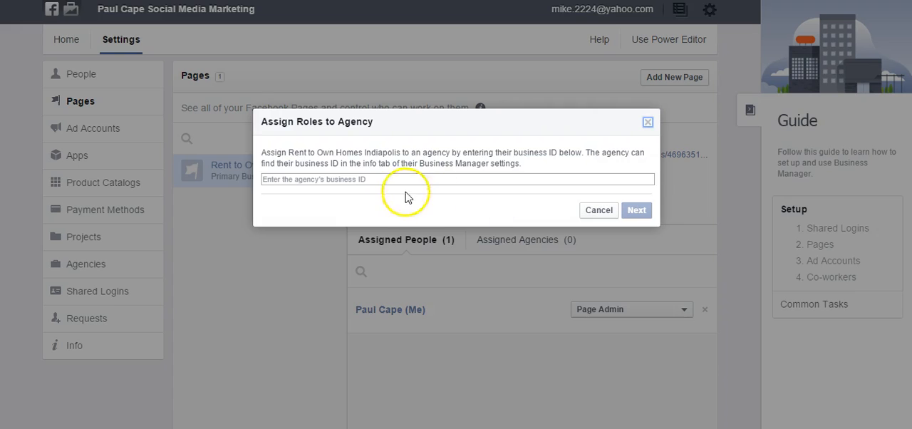
right_click(385, 179)
click(418, 259)
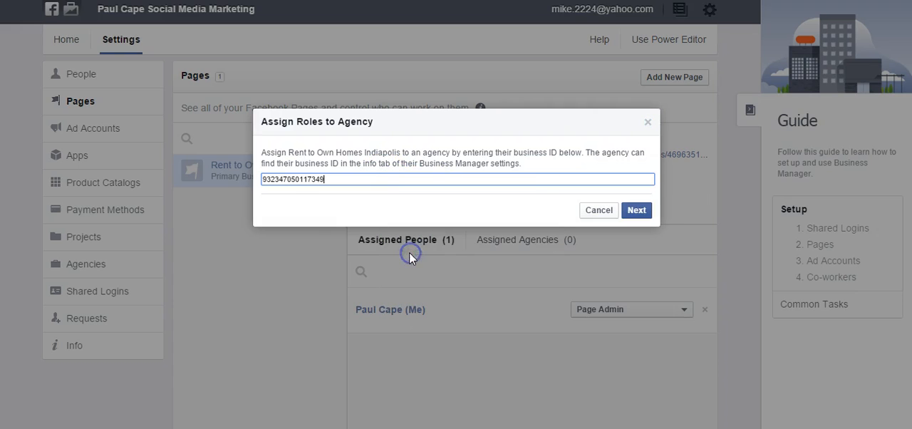
click(637, 213)
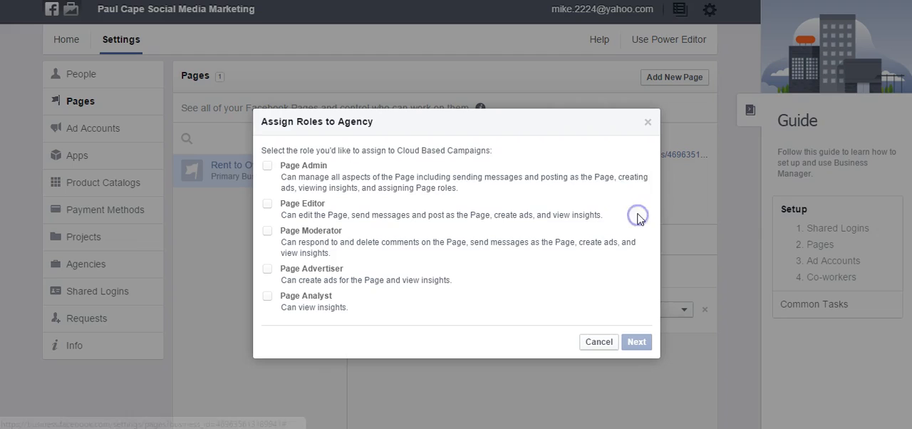
- Grant Cloud Based Campaigns the Page Admin role with all lower Page roles and complete the agency assignment
click(268, 167)
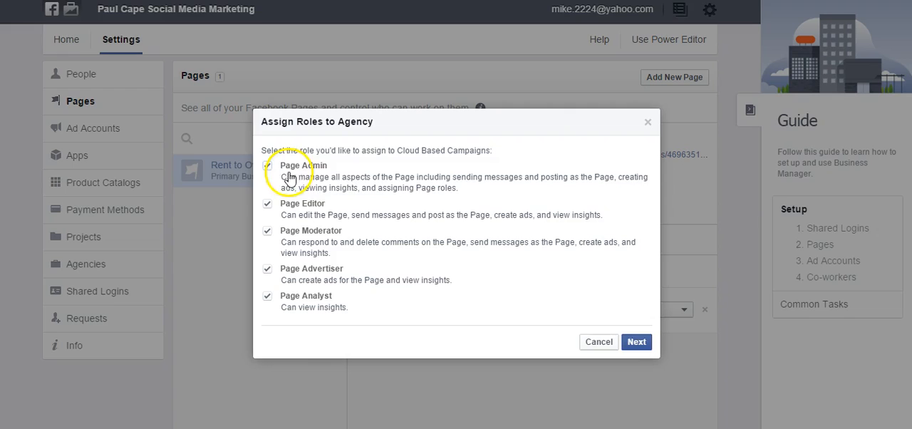
click(637, 342)
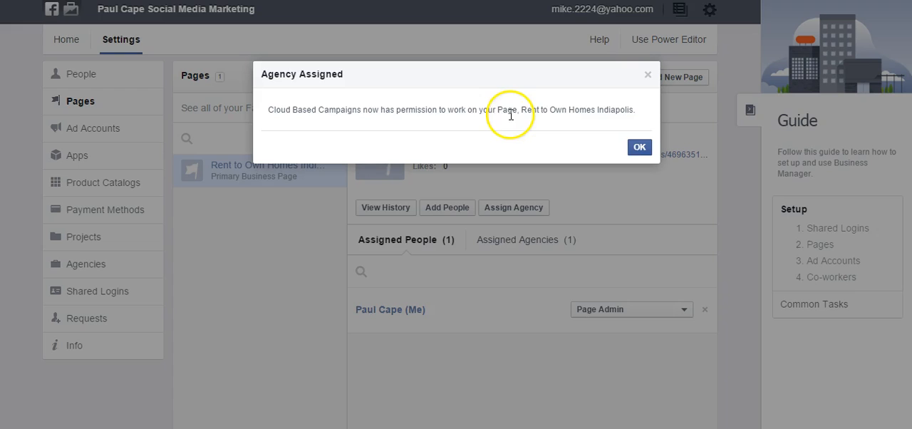
click(640, 150)
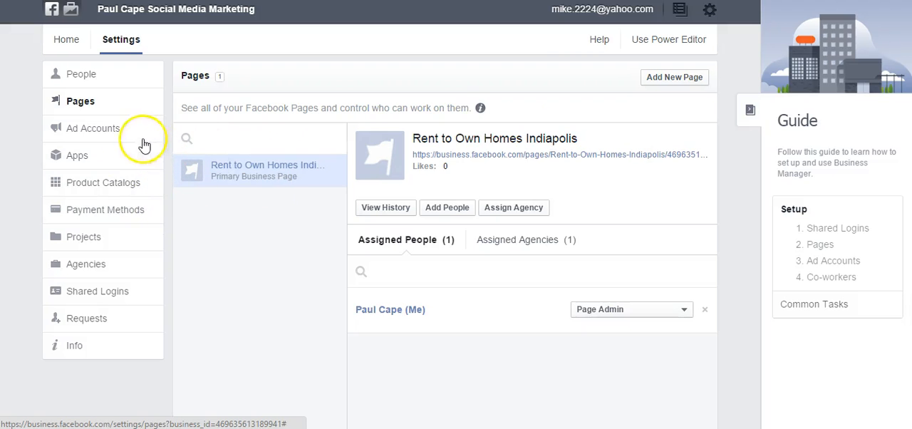
- Start a new ad account in the Business Manager settings and name it Rent to Own Homes Indianapolis
click(119, 137)
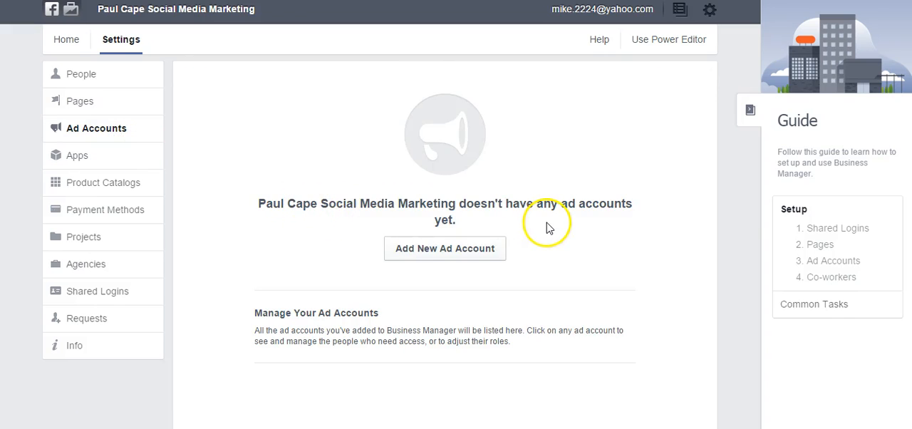
click(454, 251)
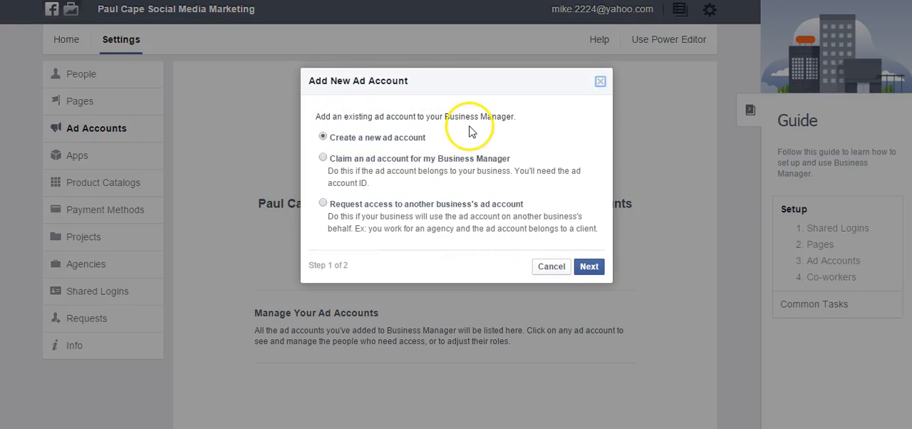
click(588, 268)
click(475, 146)
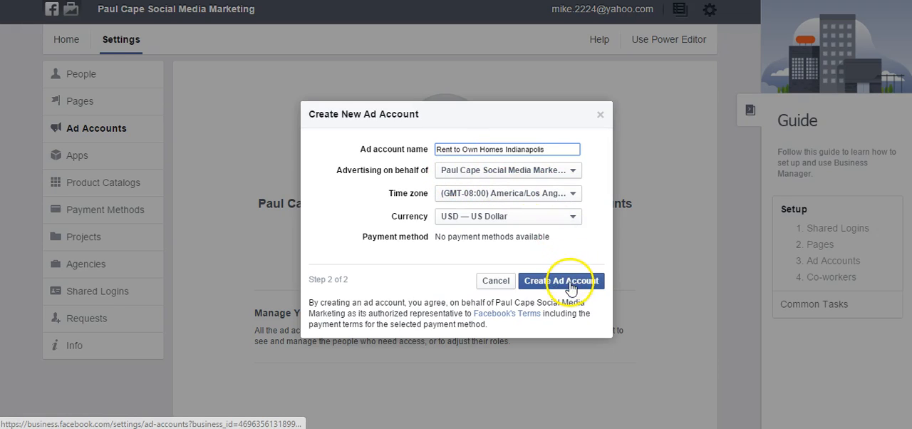
- Set the ad account's time zone to (GMT-05:00) America/New York and create the account
click(505, 194)
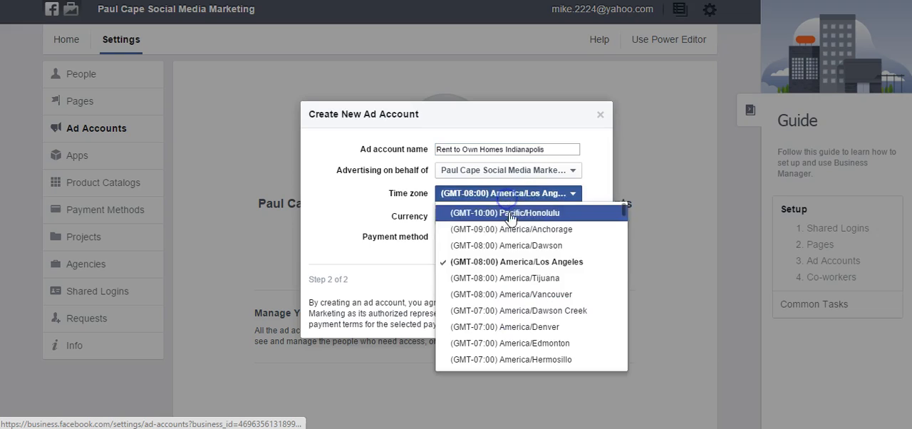
scroll(501, 335, down, 1)
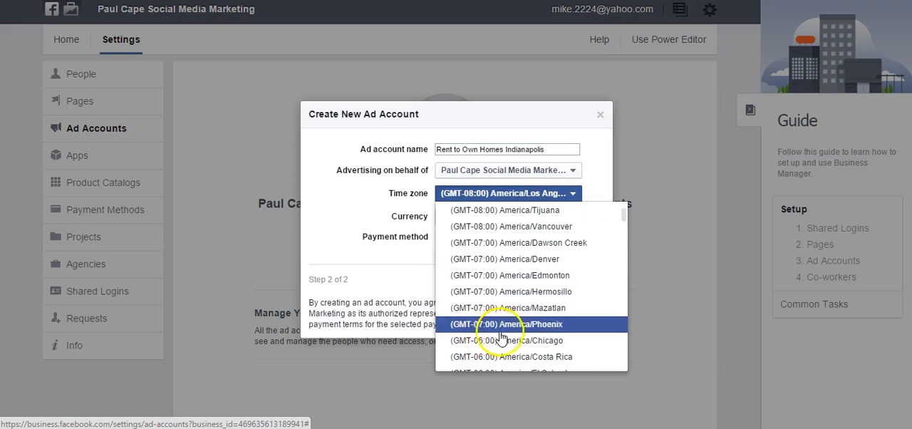
scroll(555, 350, down, 1)
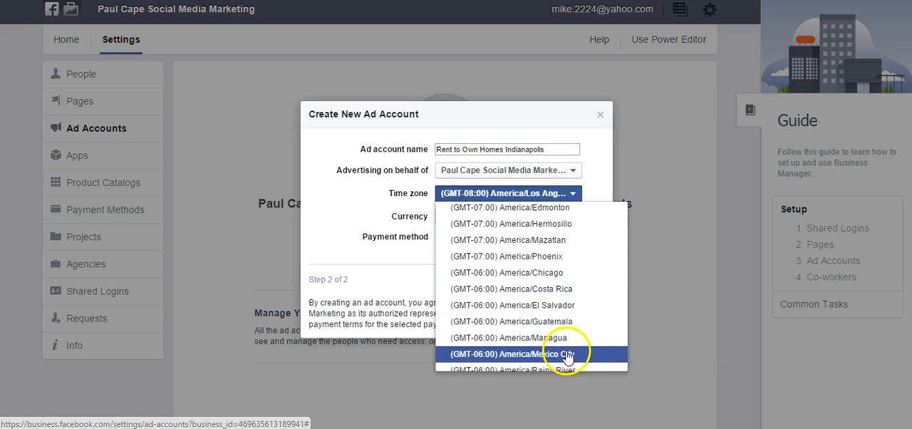
scroll(569, 353, down, 2)
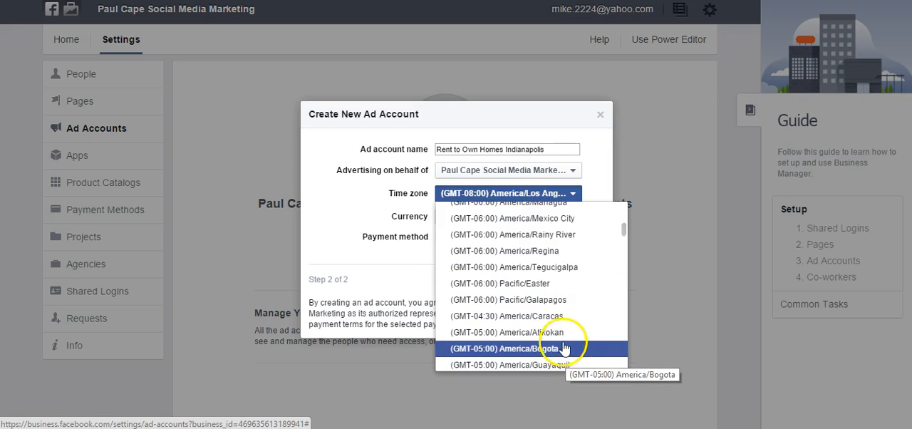
scroll(568, 353, down, 1)
scroll(570, 356, down, 1)
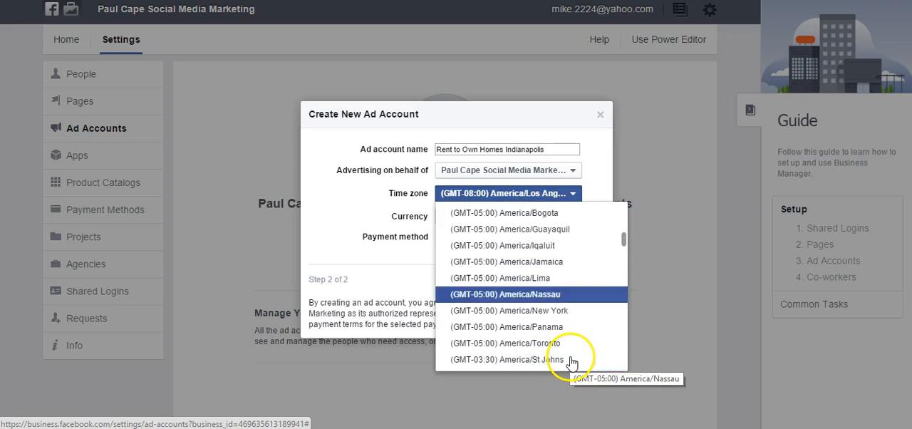
click(566, 313)
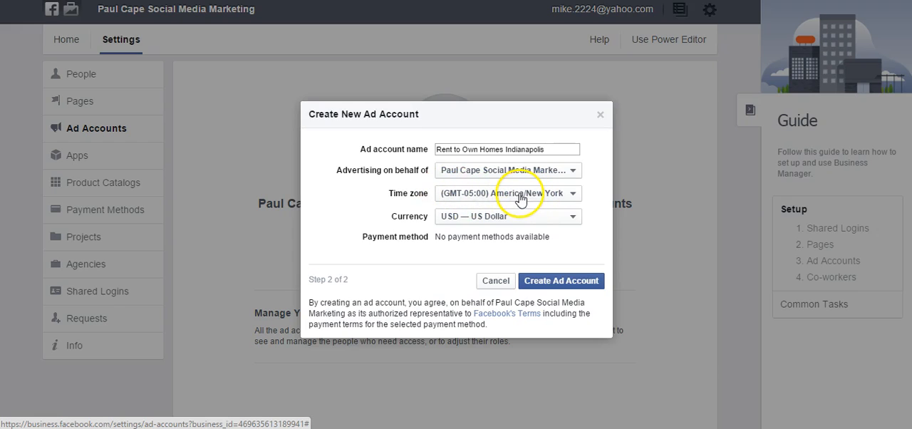
click(553, 286)
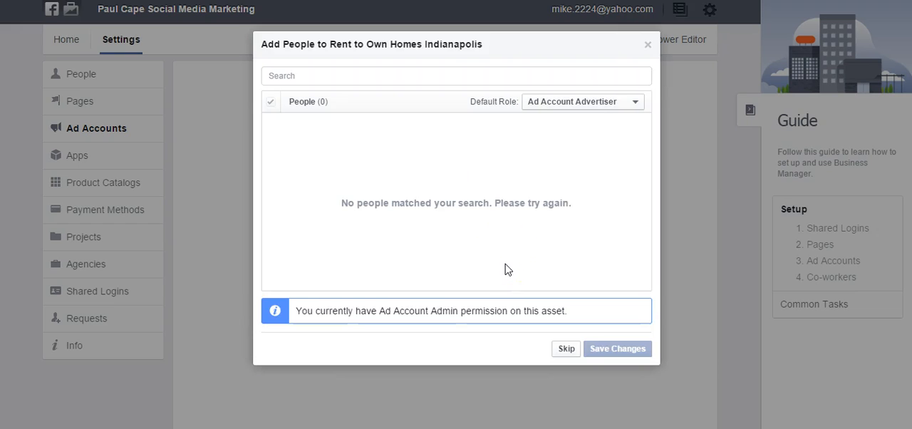
click(576, 105)
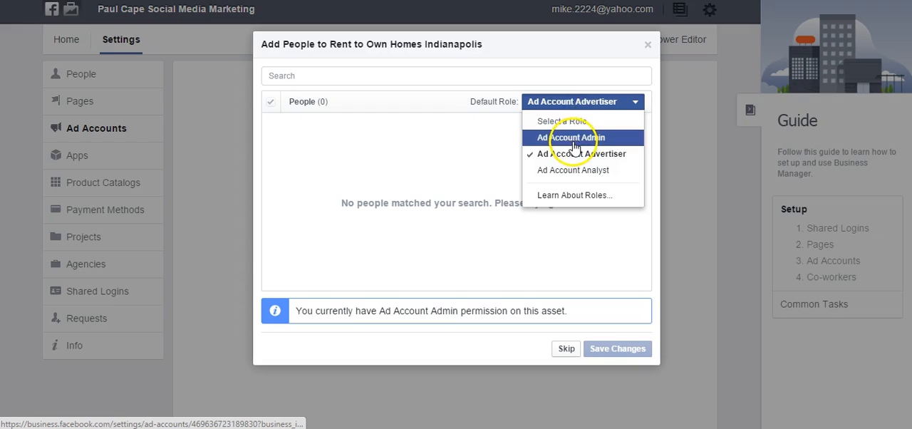
click(574, 139)
click(327, 75)
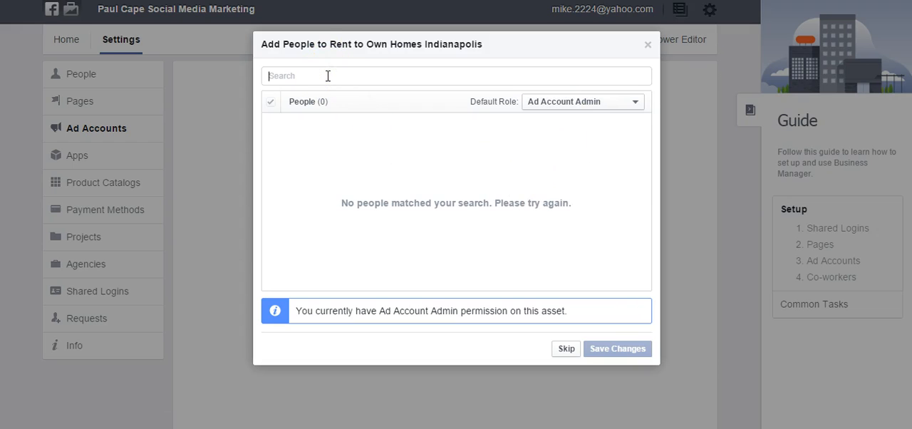
click(516, 254)
text(p)
- Skip adding people to the new ad account and enter the copied agency business ID to assign the account to the agency
click(563, 351)
click(594, 244)
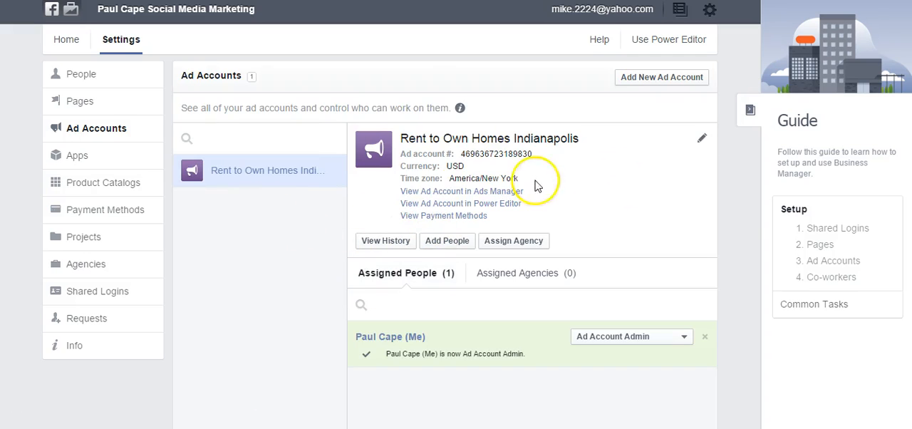
click(497, 244)
click(445, 178)
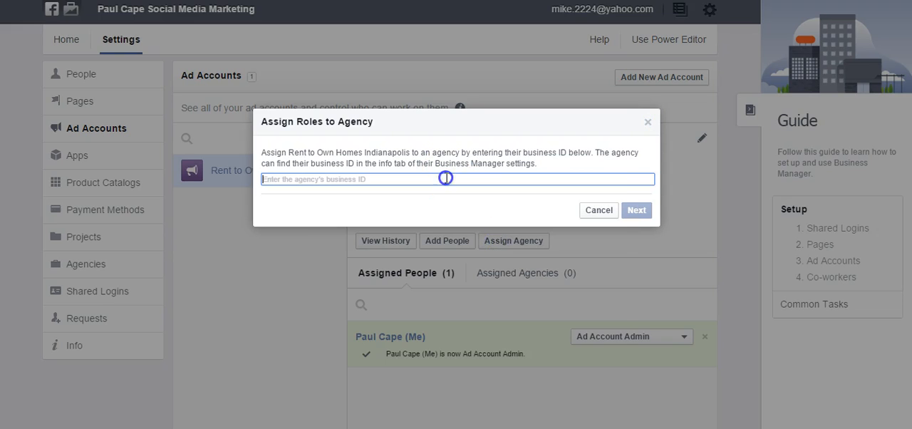
right_click(446, 178)
click(476, 260)
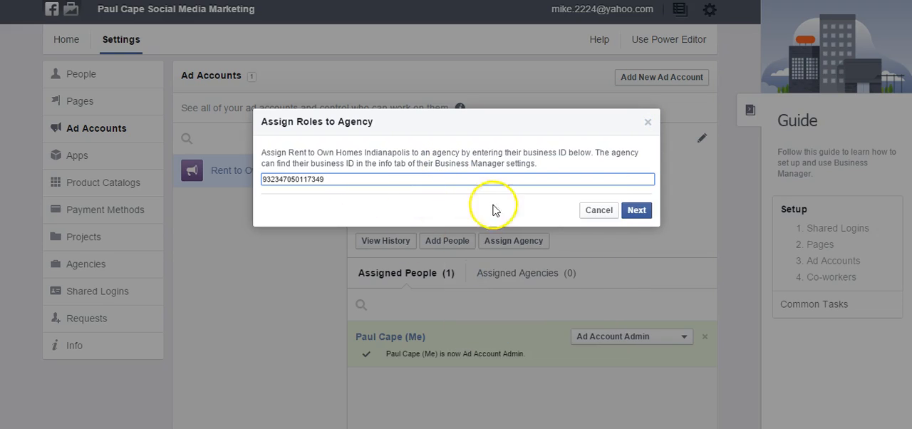
click(635, 212)
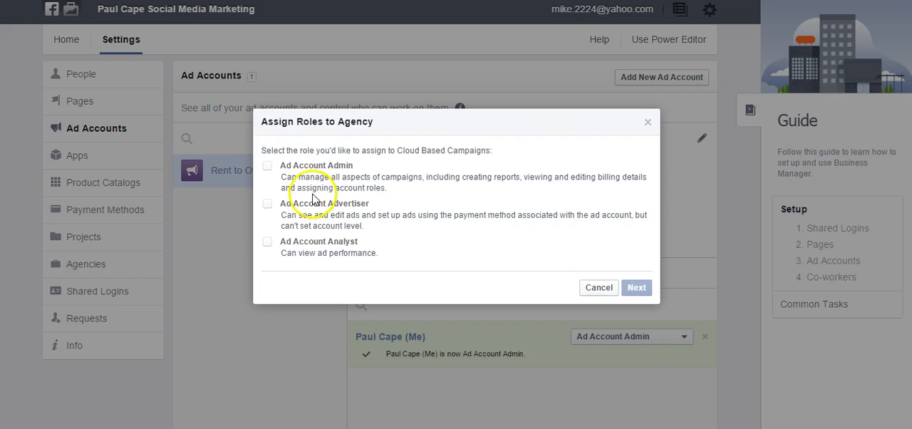
- Grant Cloud Based Campaigns the Ad Account Admin, Advertiser and Analyst roles and complete the ad account's agency assignment
click(267, 165)
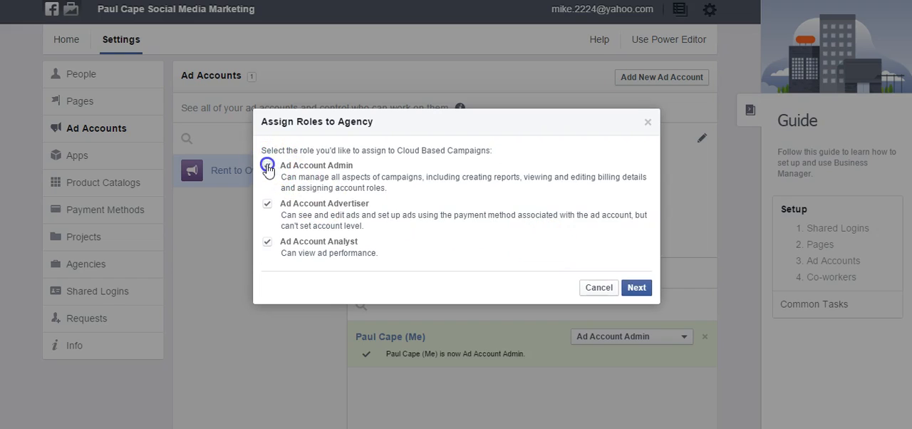
click(636, 287)
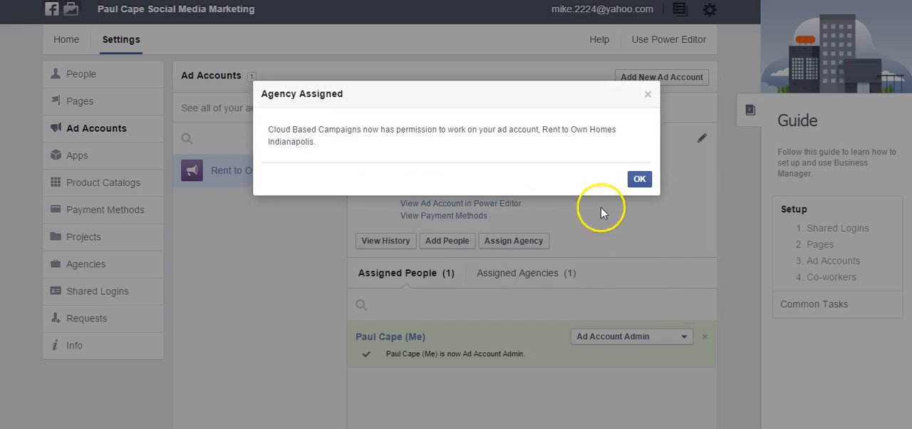
click(639, 180)
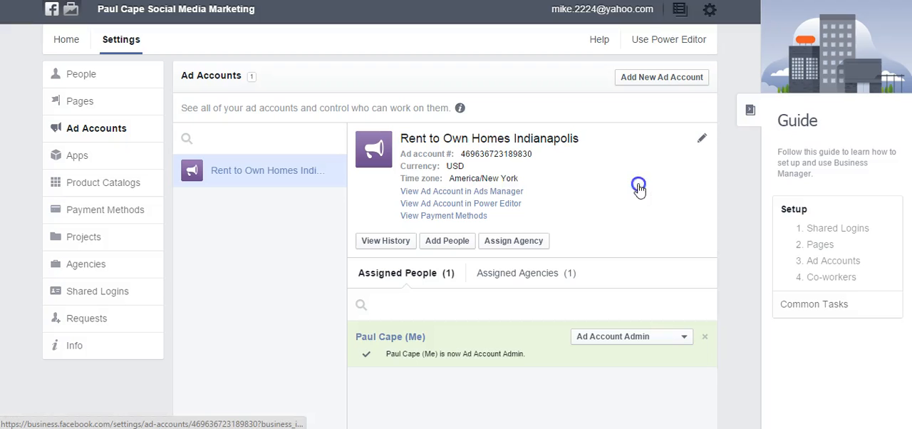